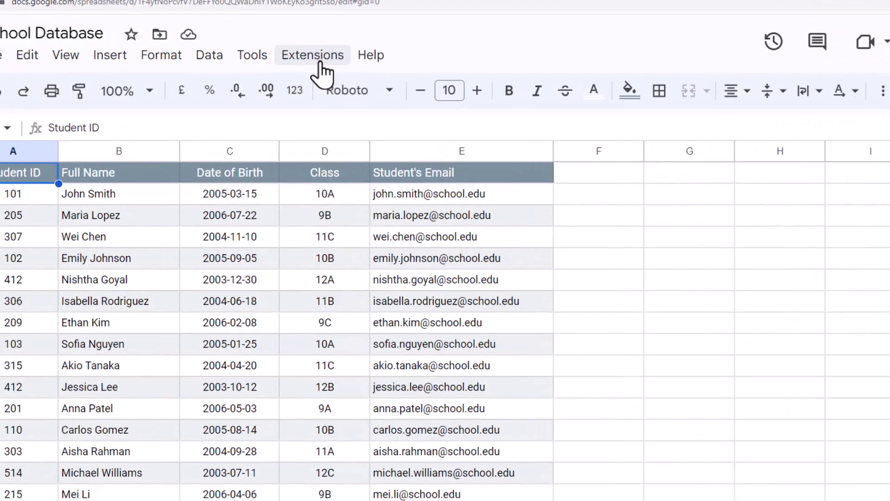
Launch Document Studio and create a new workflow named 'Student Folders'
left_click(304, 70)
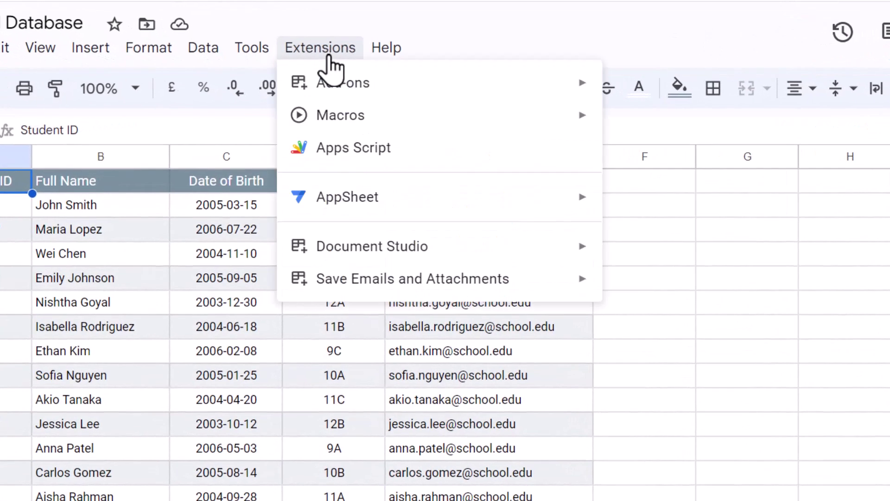
mouse_move(561, 265)
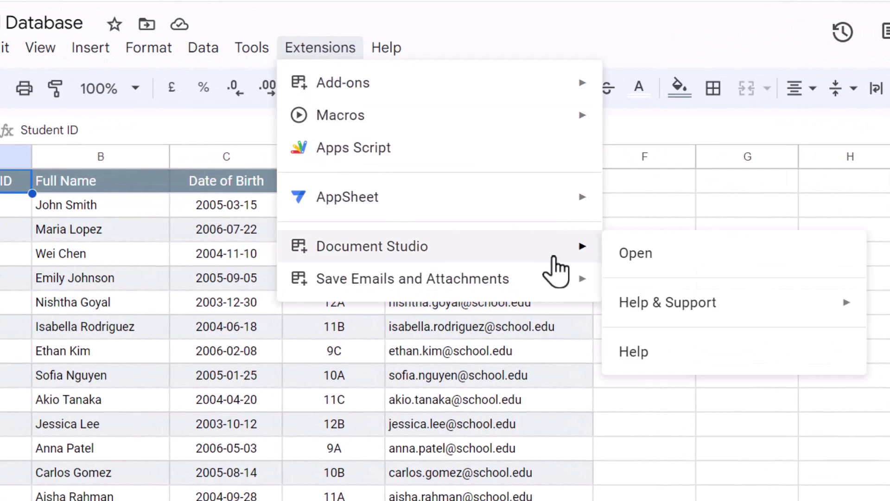
left_click(664, 267)
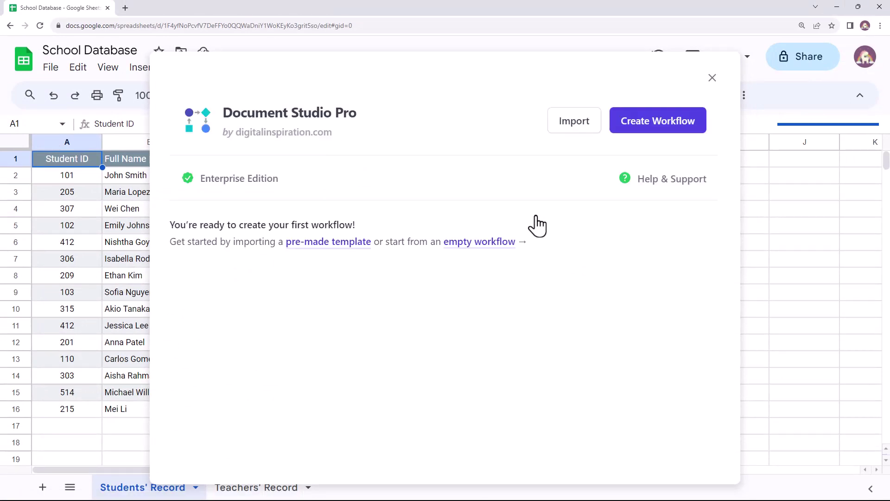
left_click(645, 130)
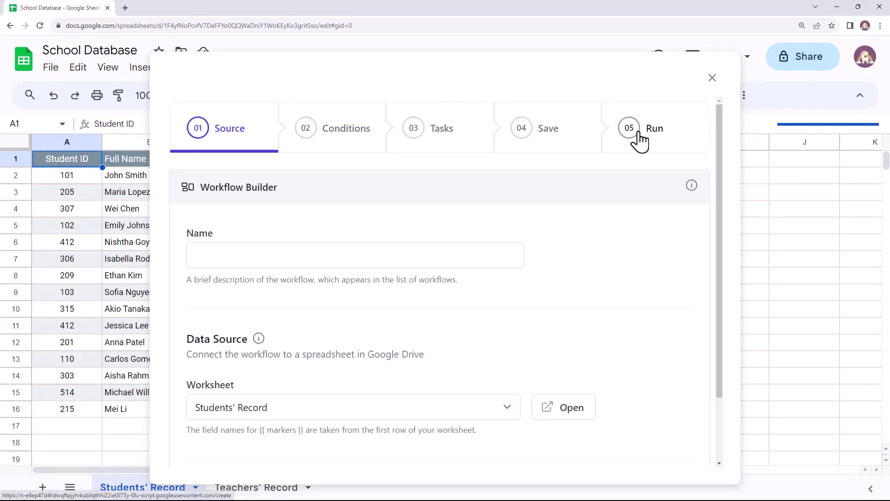
left_click(435, 254)
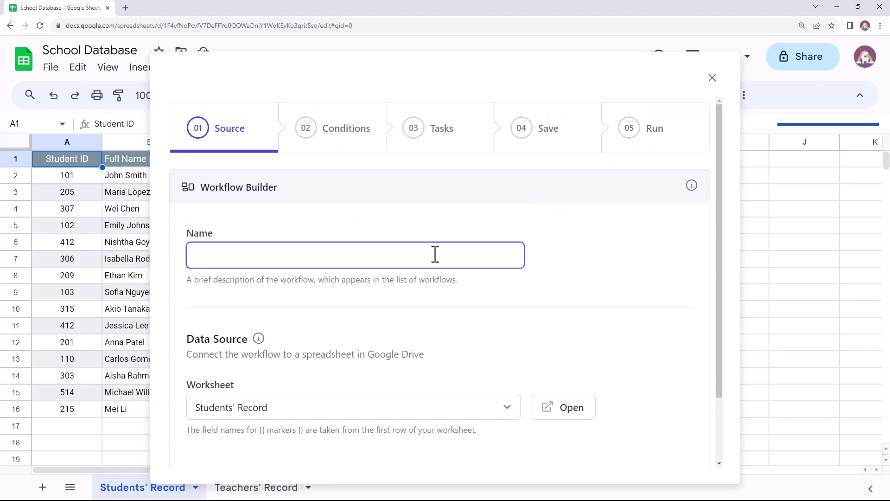
type("Student Folders")
left_click(453, 298)
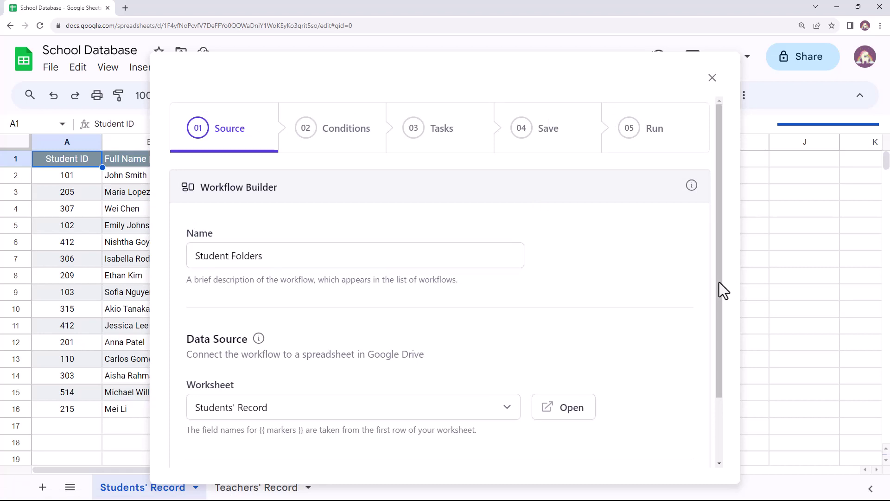
Use the Students' Record worksheet as the workflow's data source
left_click_drag(719, 291, 731, 390)
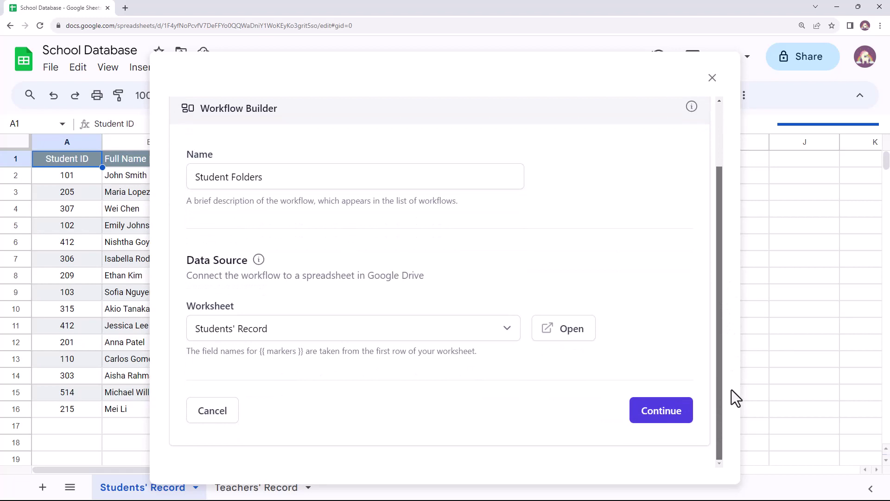
left_click(509, 330)
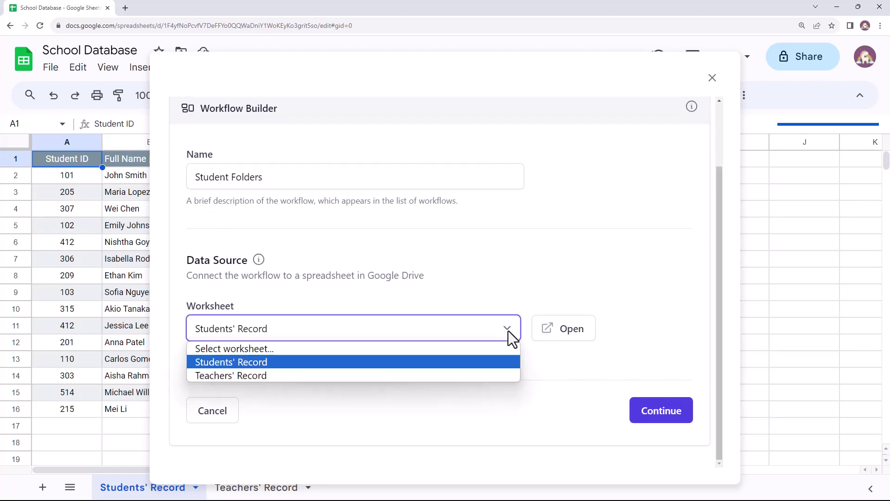
left_click(483, 361)
Set the trigger to process only specific rows, filtering on the Class field
left_click(677, 418)
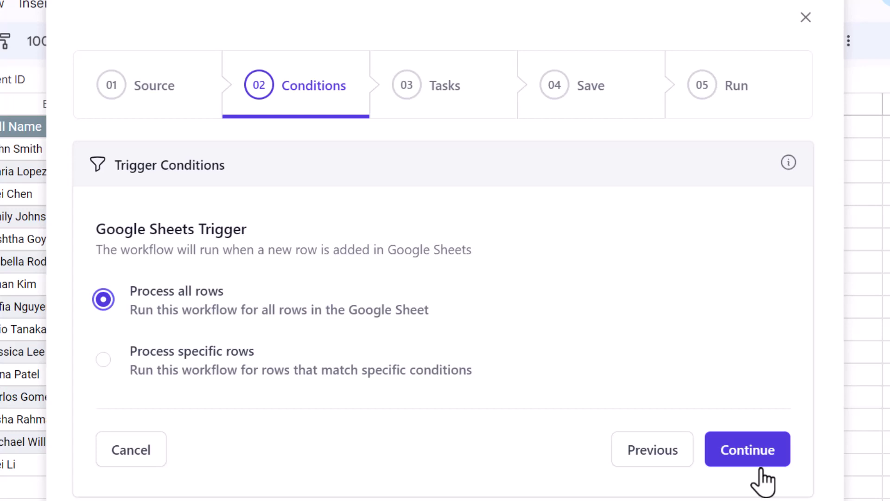
left_click(174, 355)
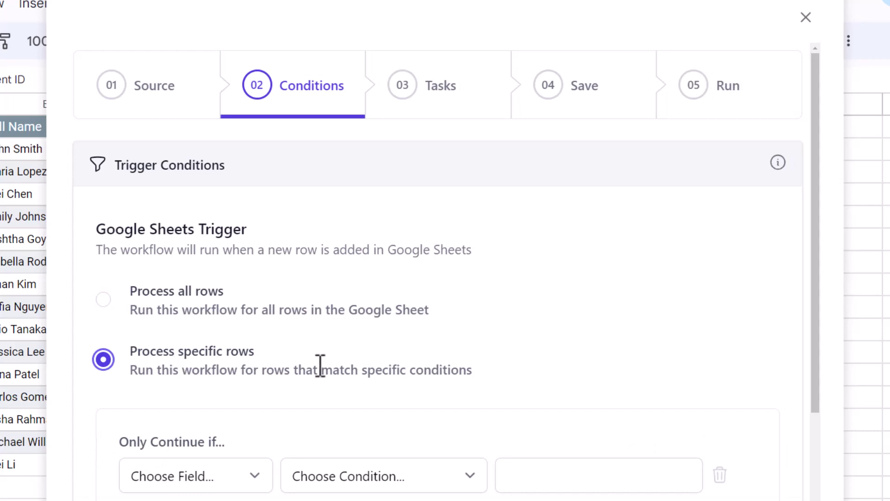
left_click_drag(815, 341, 814, 465)
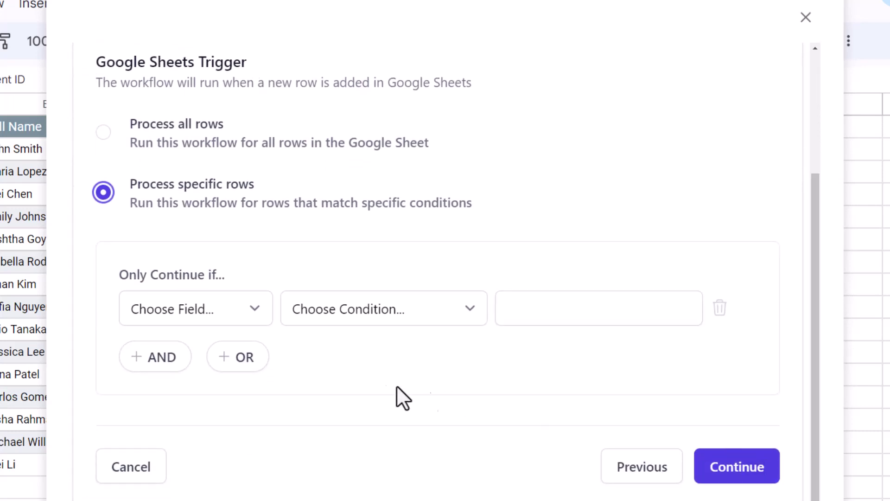
left_click(247, 310)
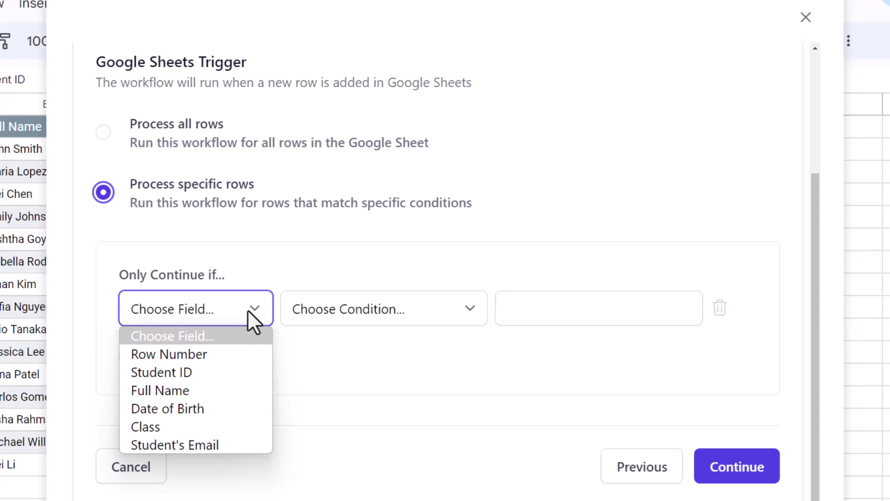
left_click(224, 427)
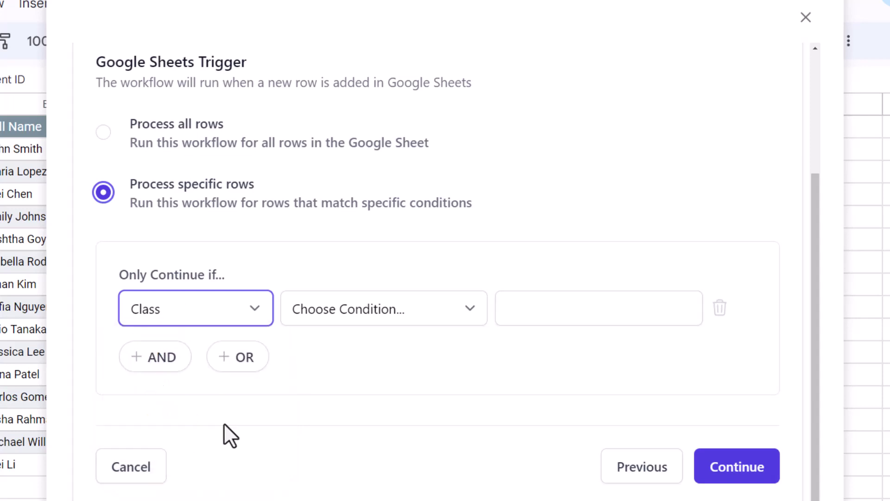
Make the filter condition Class contains 9 or 10
left_click(470, 310)
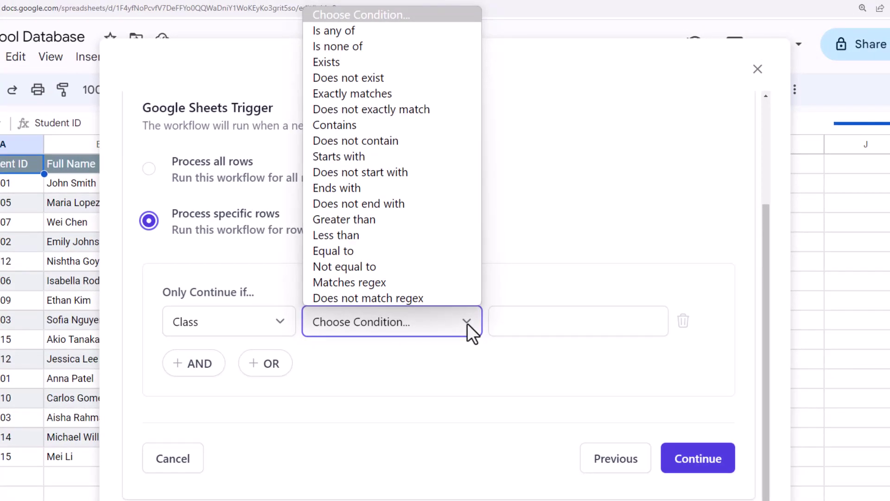
left_click(443, 131)
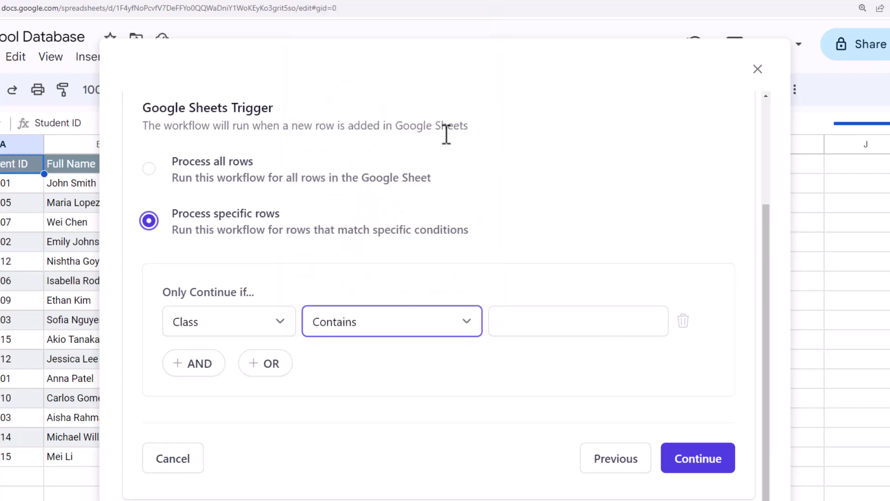
left_click(530, 334)
type("9")
key("Return")
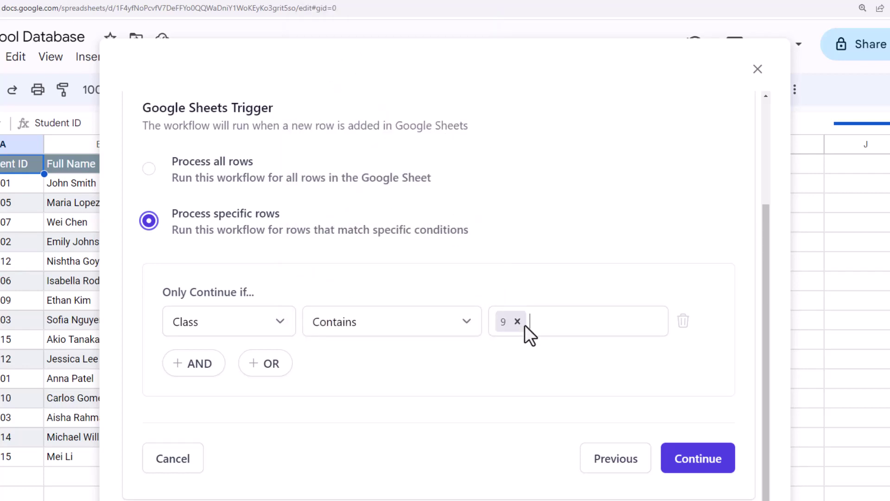
type("10")
key("Return")
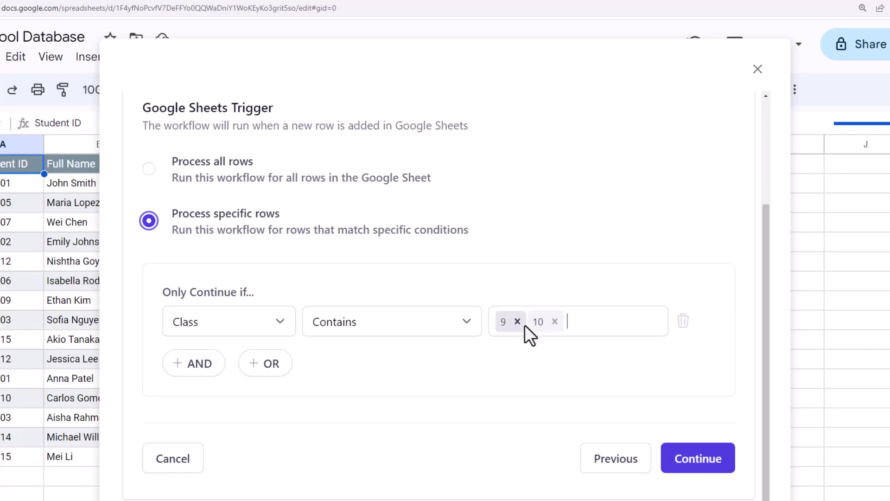
left_click(702, 464)
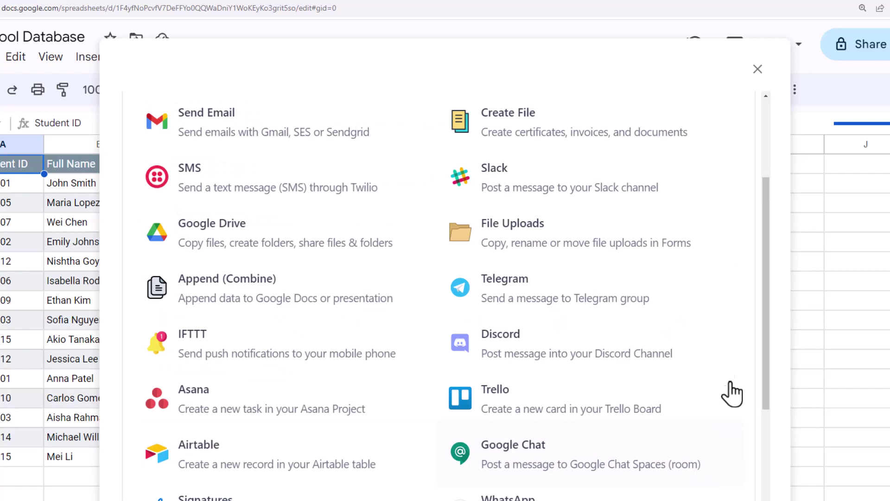
Add a Google Drive task with its Drive Service set to Create Folder
left_click_drag(766, 323, 780, 234)
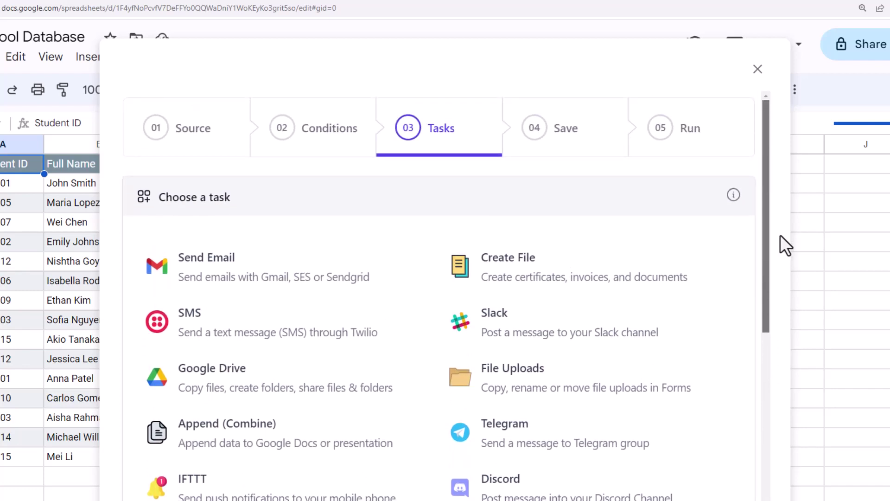
left_click_drag(780, 234, 780, 234)
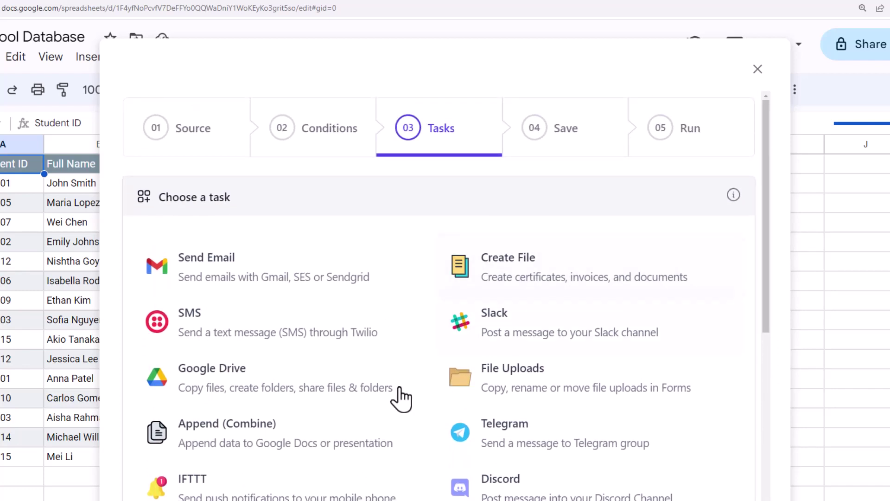
left_click(249, 390)
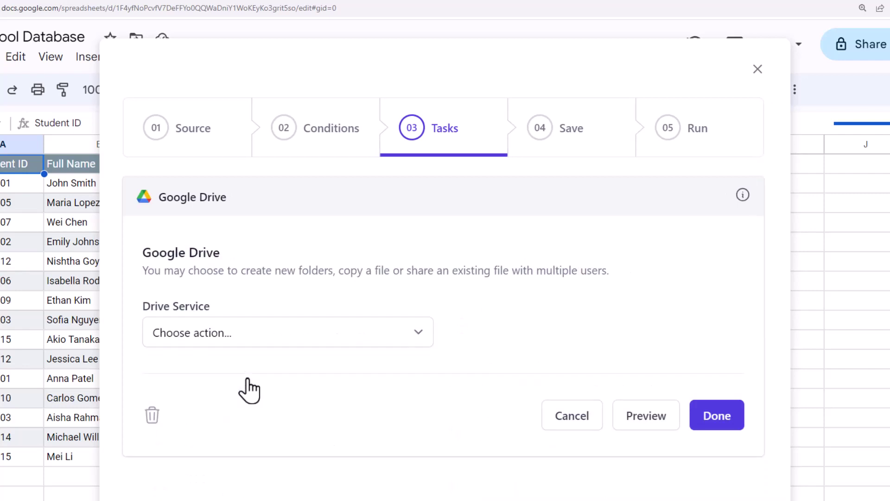
left_click(416, 335)
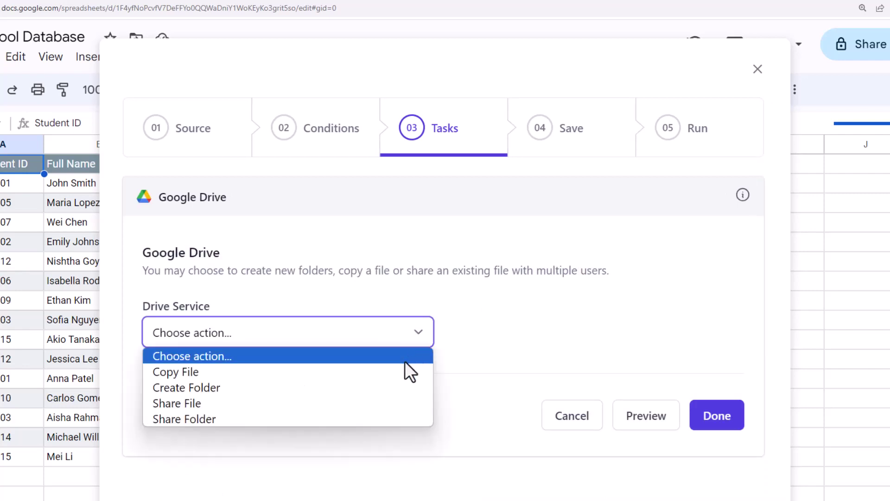
left_click(393, 388)
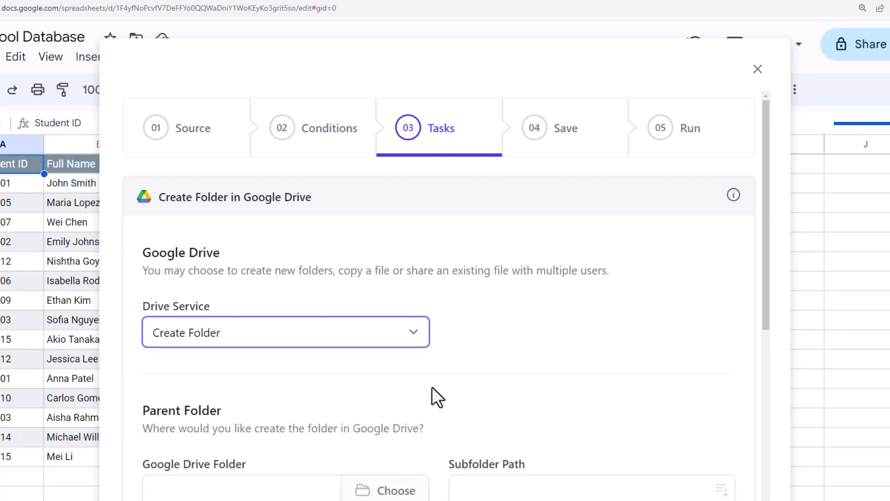
Pick the Student Assignments Drive folder as the parent for new folders
scroll(780, 383, "down", 5)
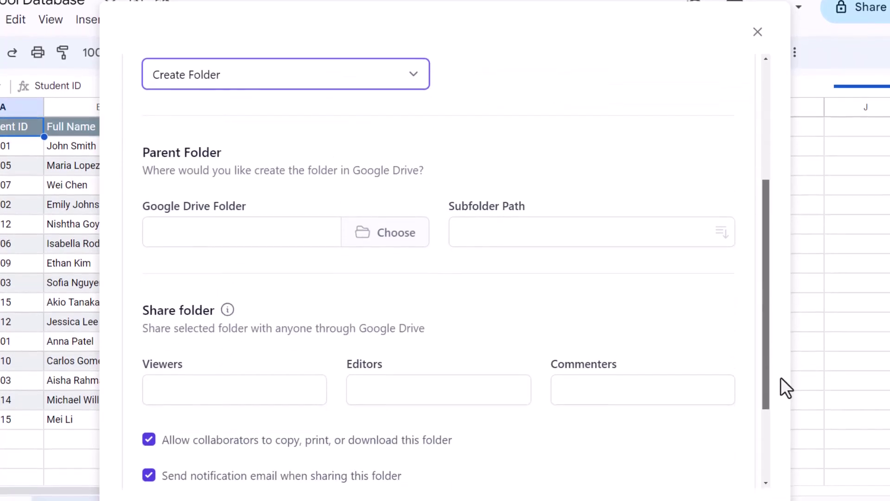
left_click(384, 238)
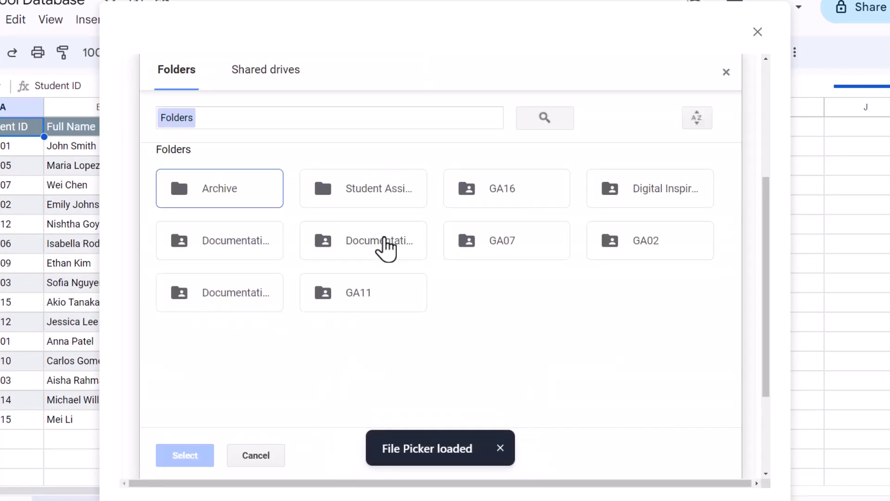
left_click(388, 200)
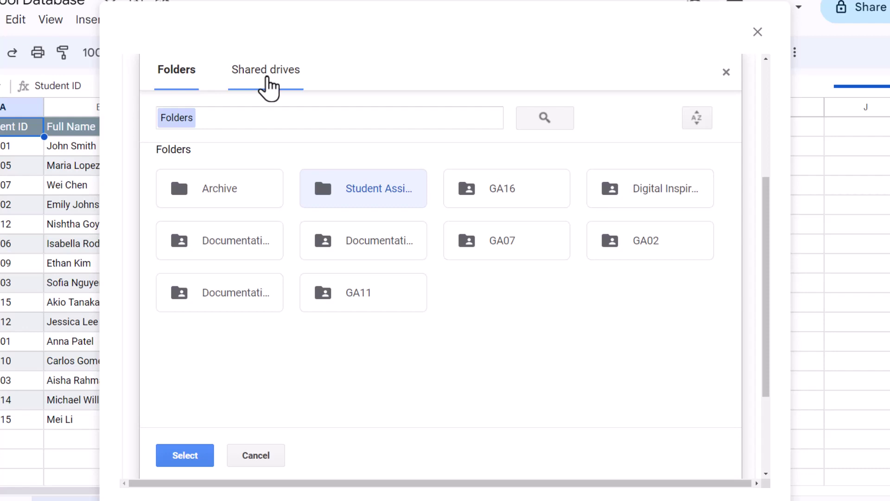
left_click(169, 462)
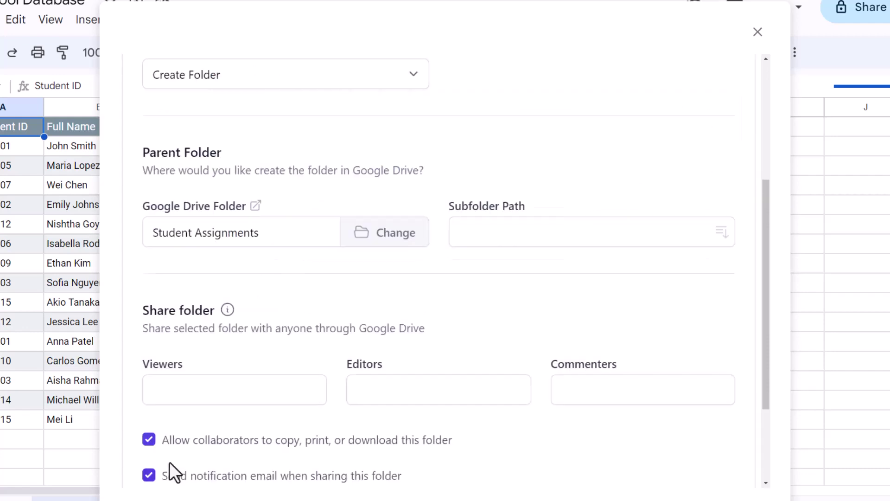
Build the subfolder path {{Year}}/ {{Class}} /{{Full Name}} -{{Student ID}} from field tags
left_click(722, 231)
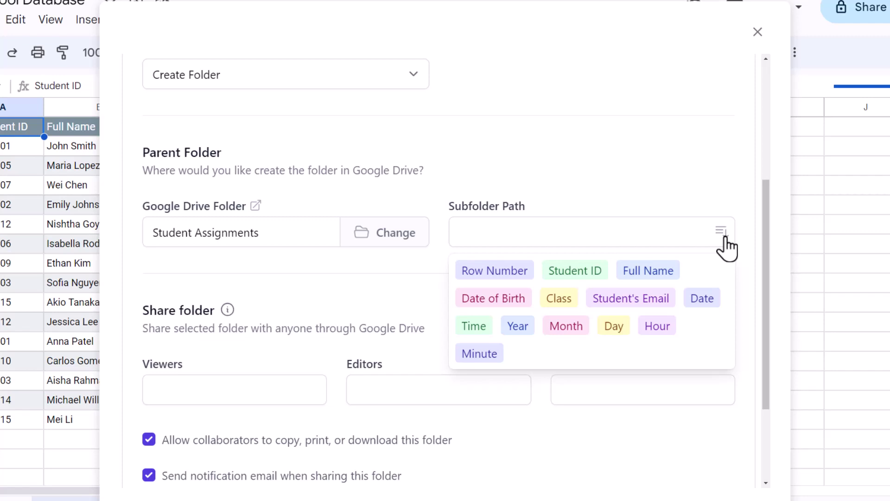
left_click(529, 339)
left_click(559, 307)
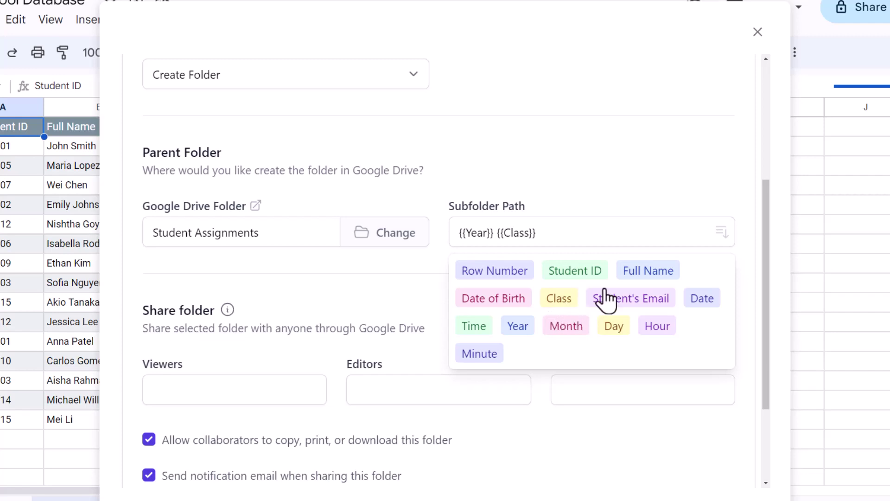
left_click(645, 273)
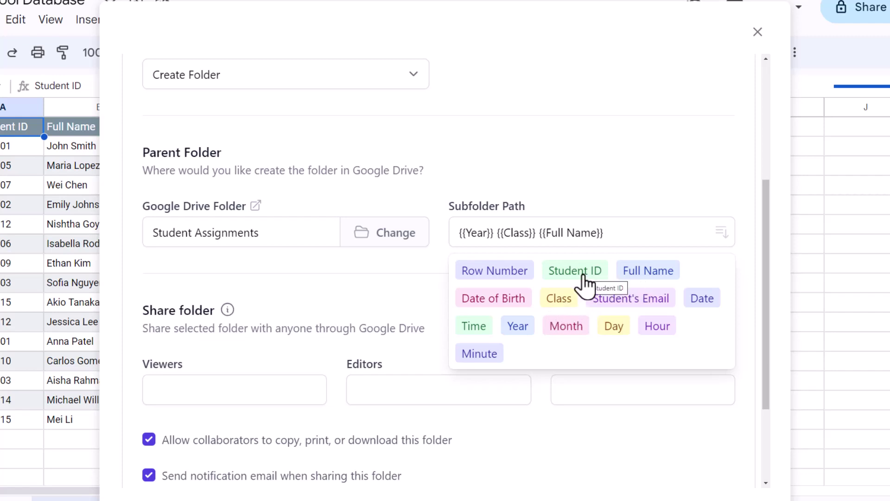
left_click(585, 279)
left_click(500, 237)
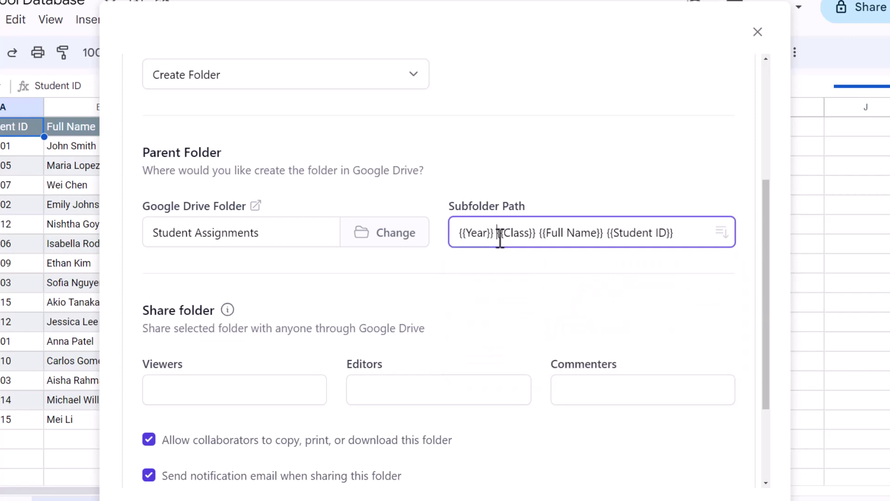
type("/")
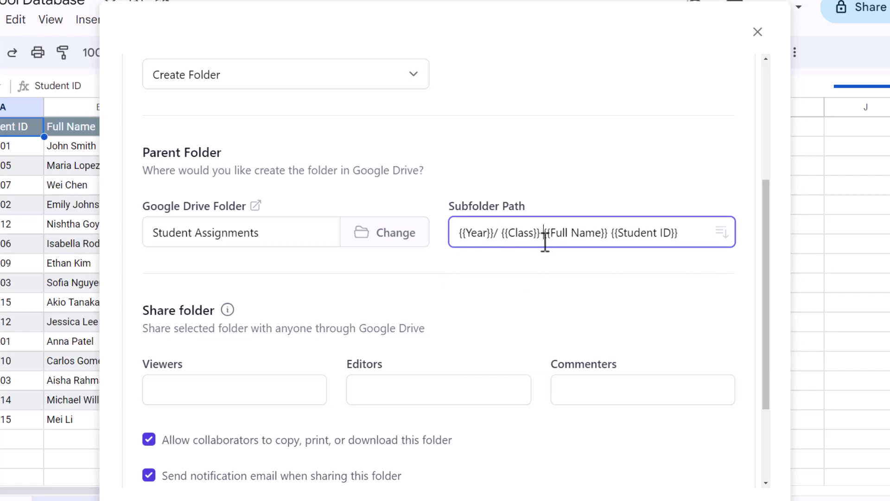
type(" /")
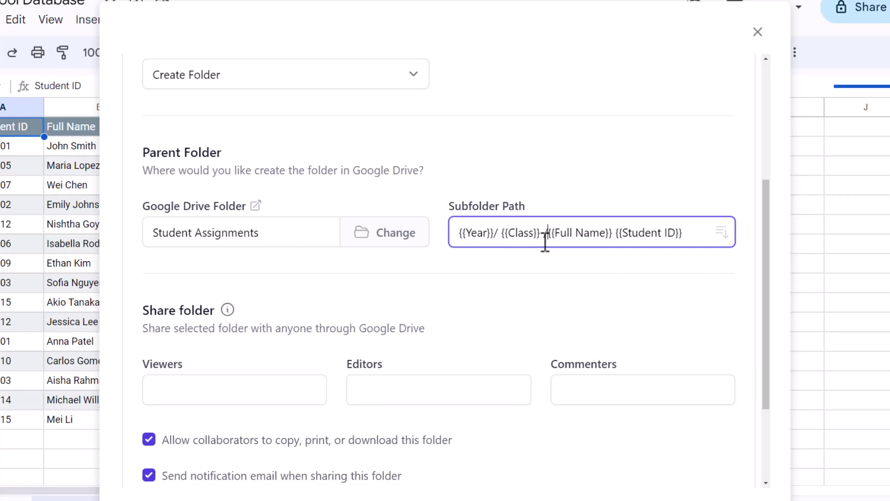
left_click(616, 233)
type("-")
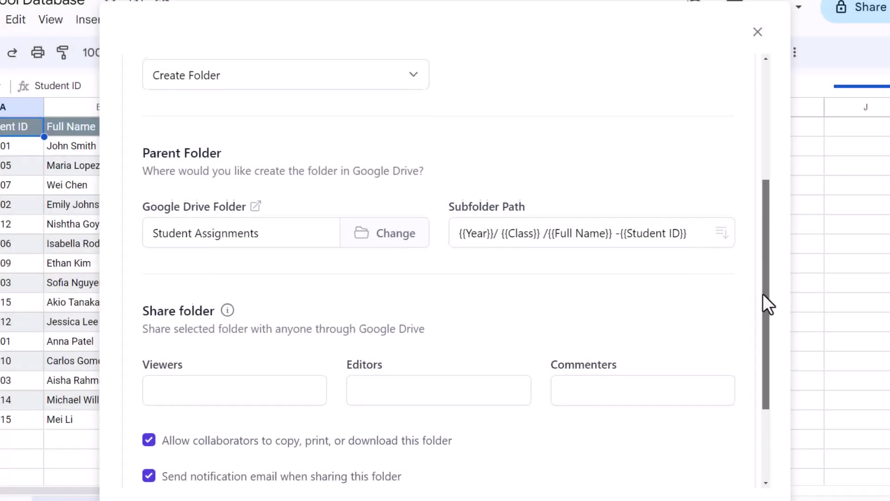
Add {{Student's Email}} as the folder's editor
left_click_drag(763, 293, 758, 364)
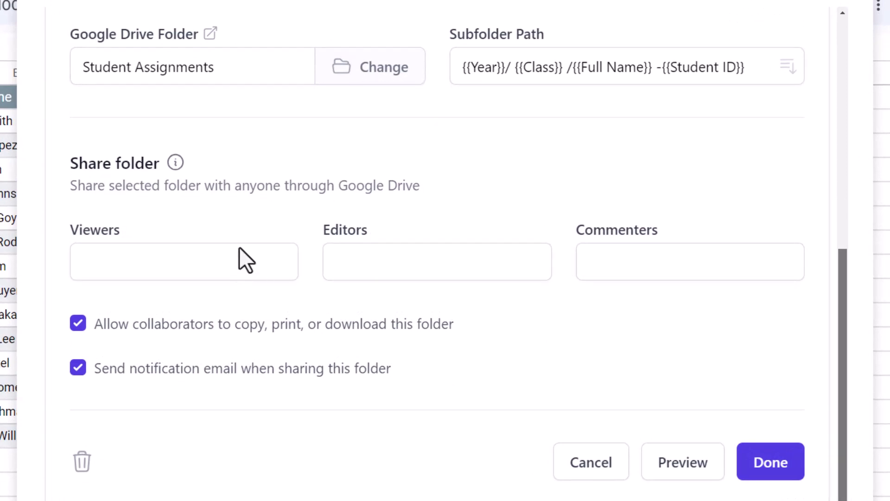
left_click(403, 273)
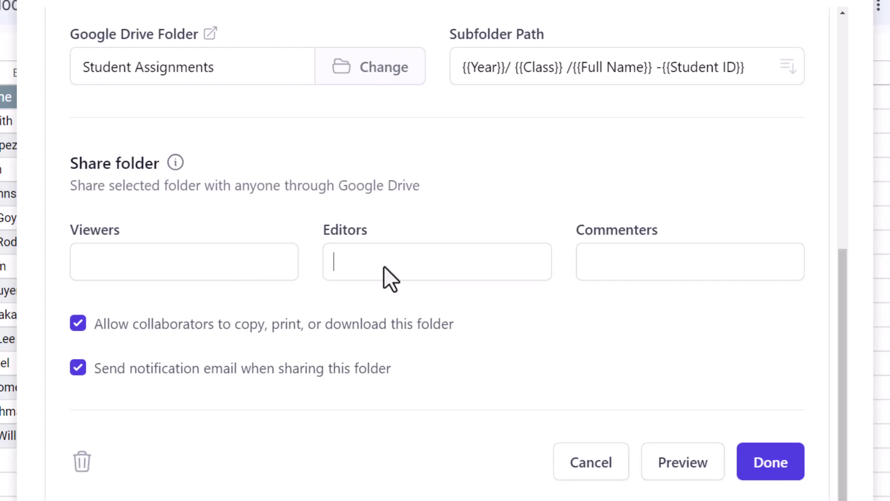
type("{{Student's")
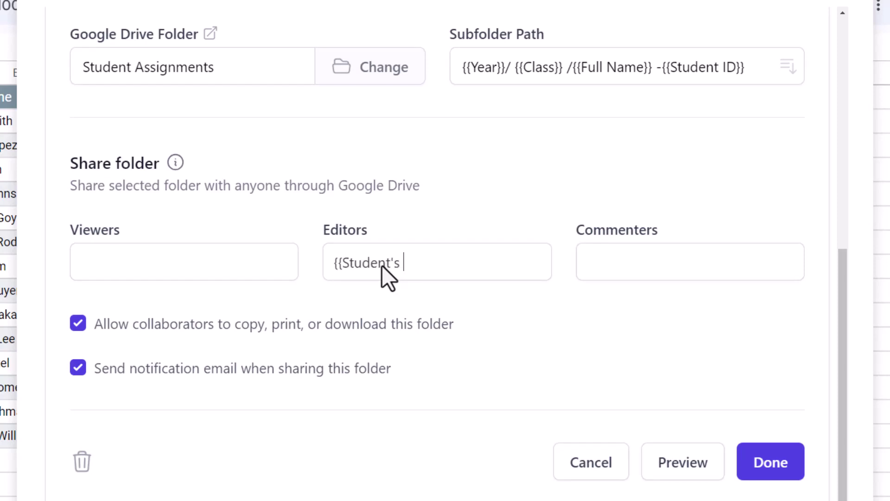
type(" Email}}")
key("Return")
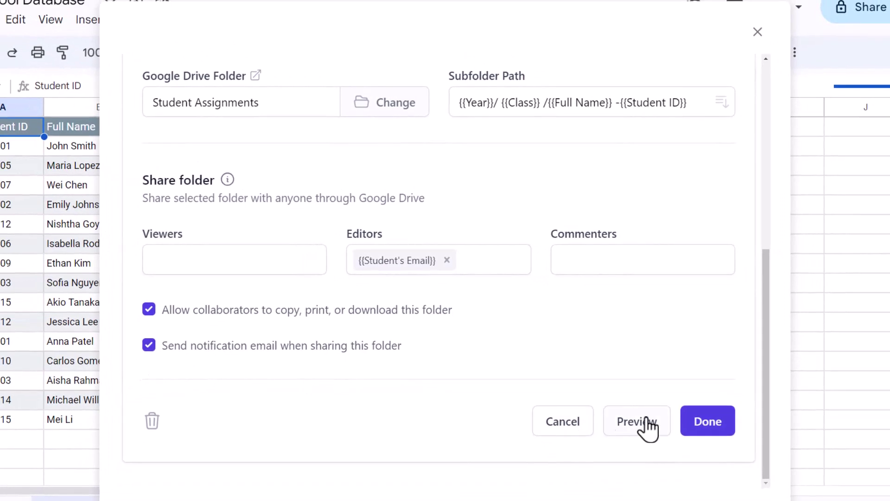
Save the Create Folder in Google Drive task to the workflow's task list
left_click(701, 424)
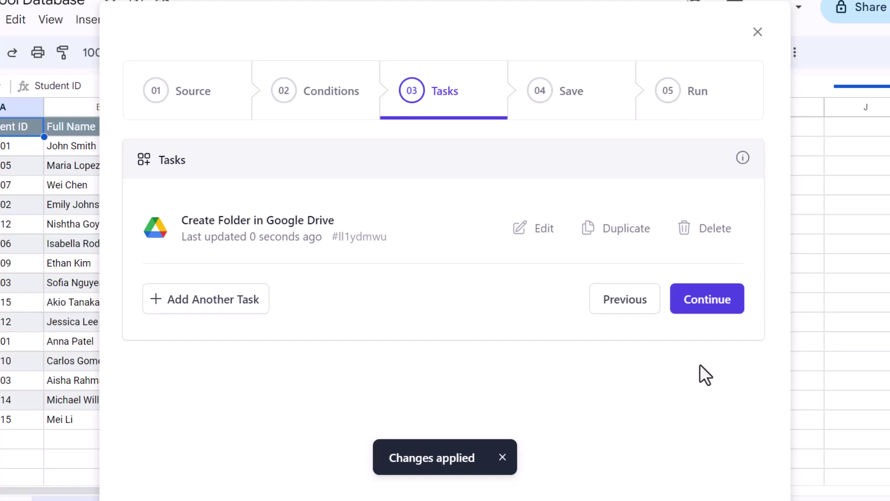
Choose Save and Run, reaching the run step that reports 8 of 15 rows
left_click(698, 309)
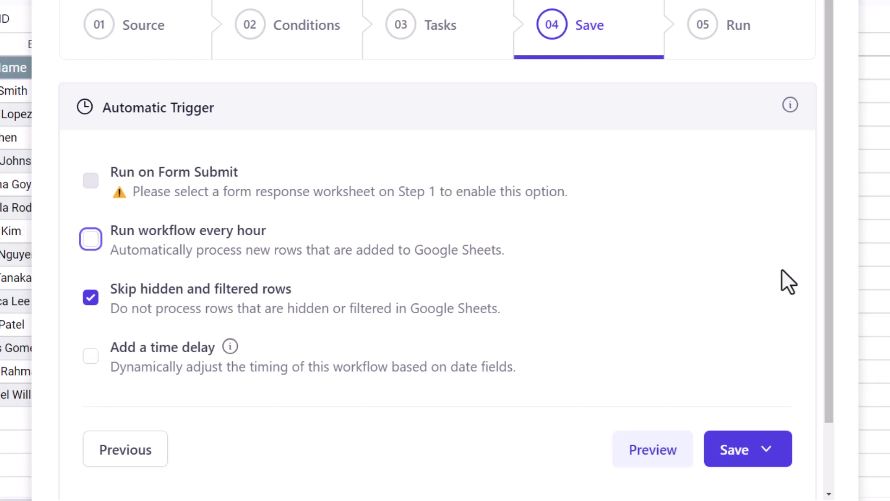
left_click_drag(828, 272, 834, 345)
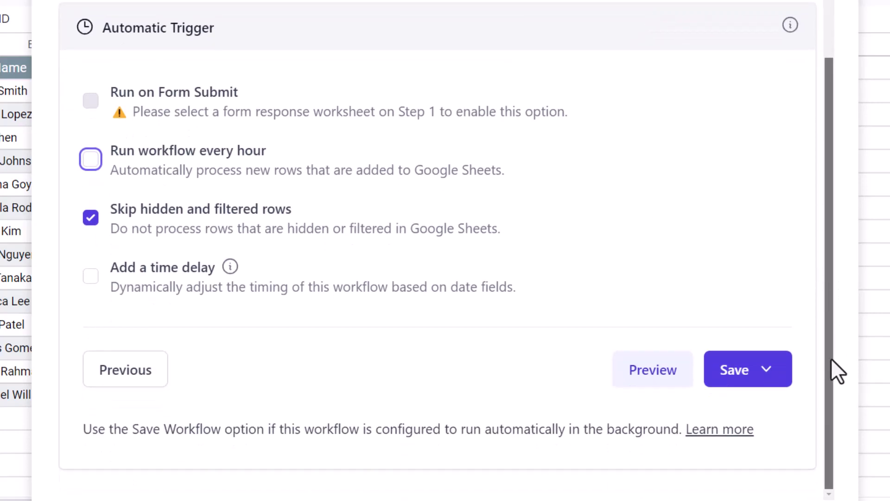
left_click(753, 374)
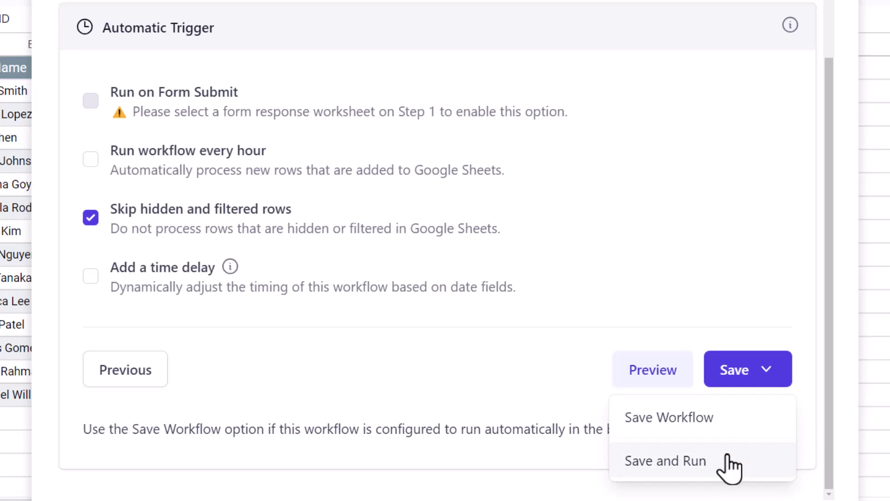
left_click(666, 461)
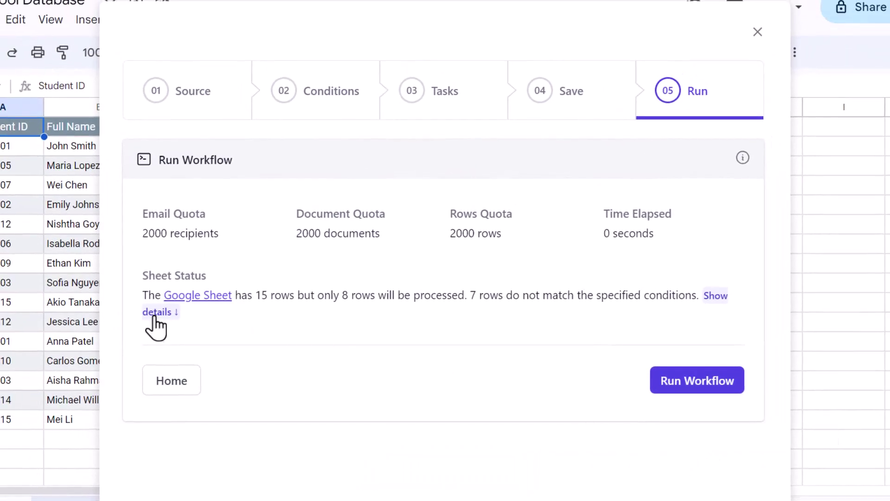
Show row details: 8 queued rows and skipped rows 4, 6, 7, 10, 11, 14, 15
left_click(150, 314)
left_click_drag(768, 280, 760, 417)
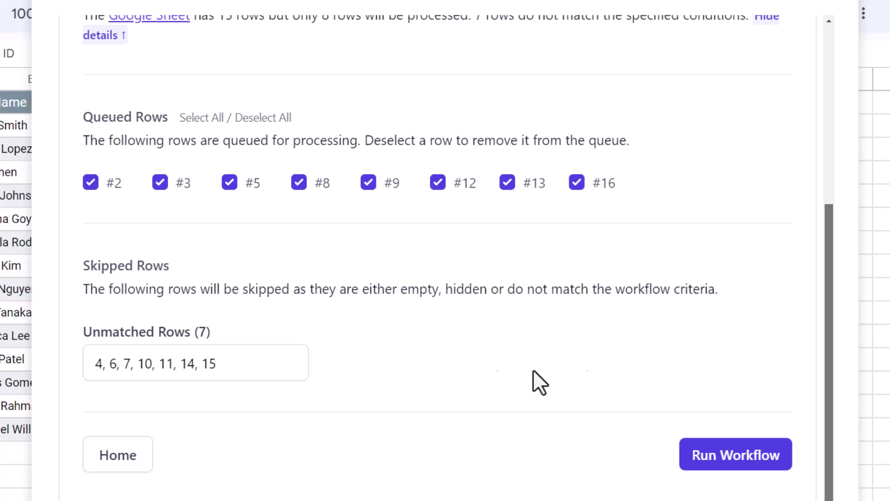
Run the workflow on the 8 queued rows, then close Document Studio to view the sheet
left_click(757, 459)
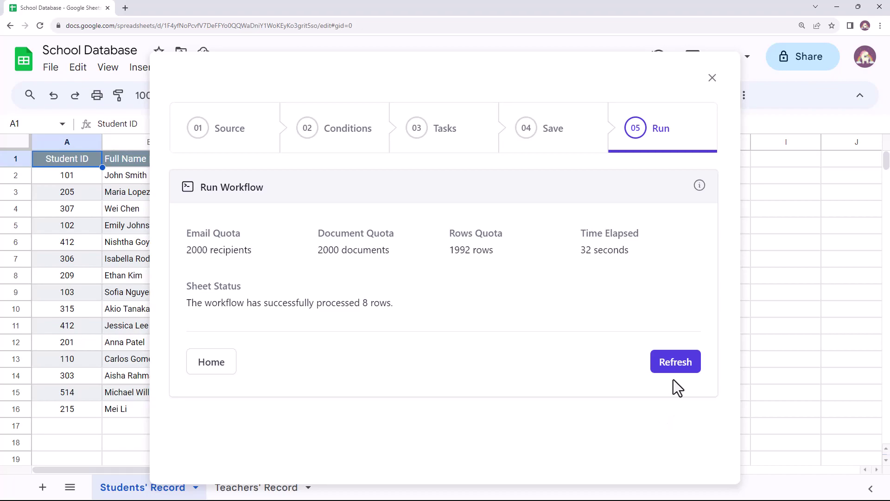
left_click(714, 80)
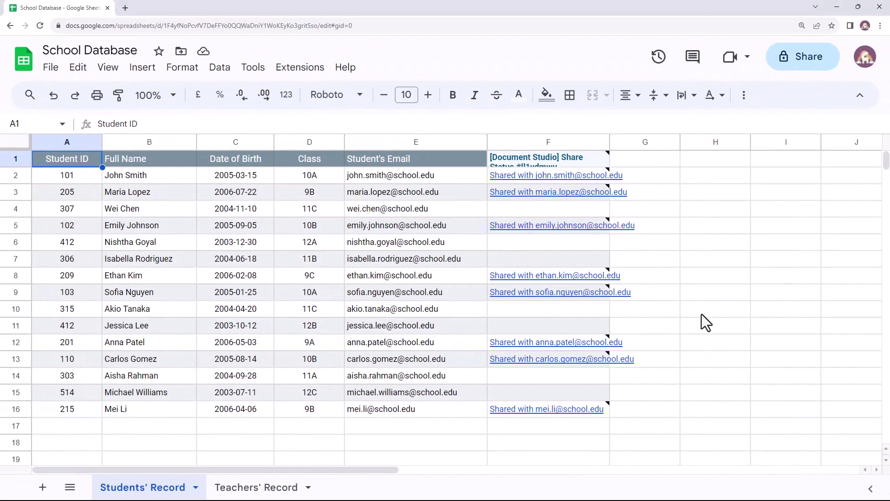
In a new tab, browse Google Drive to Student Assignments > 2023 > 10B, showing two student folders
left_click(126, 8)
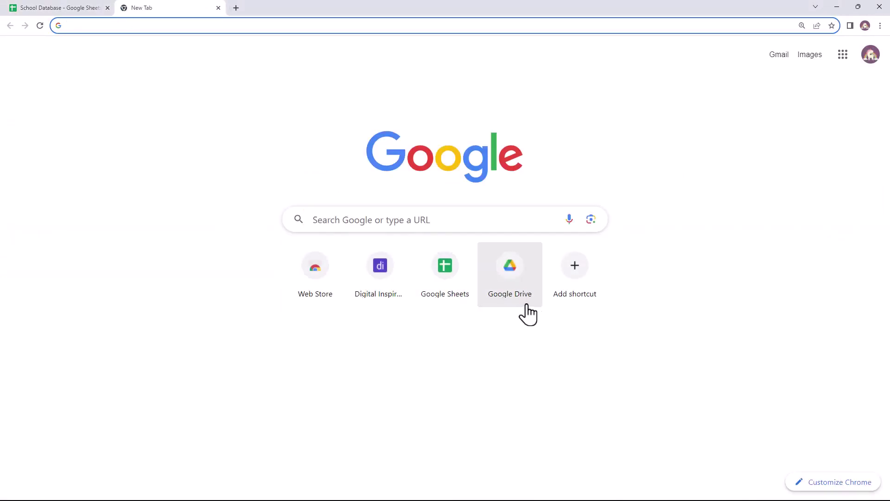
left_click(497, 284)
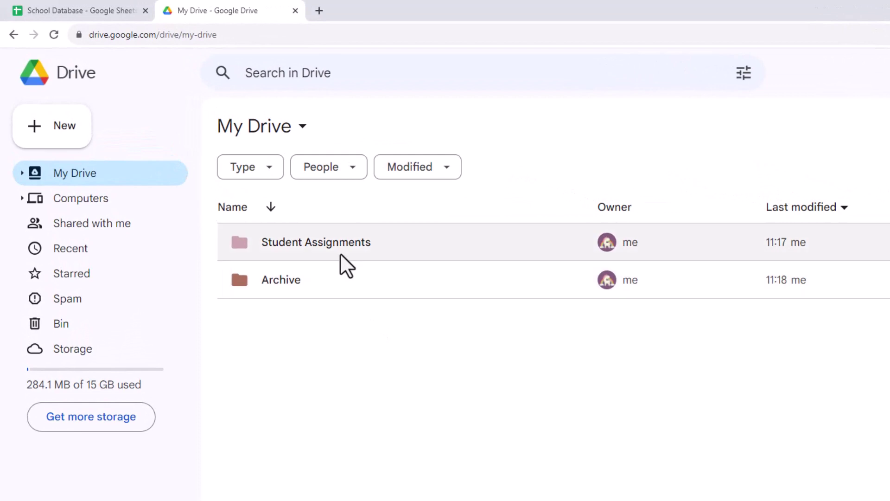
double_click(341, 254)
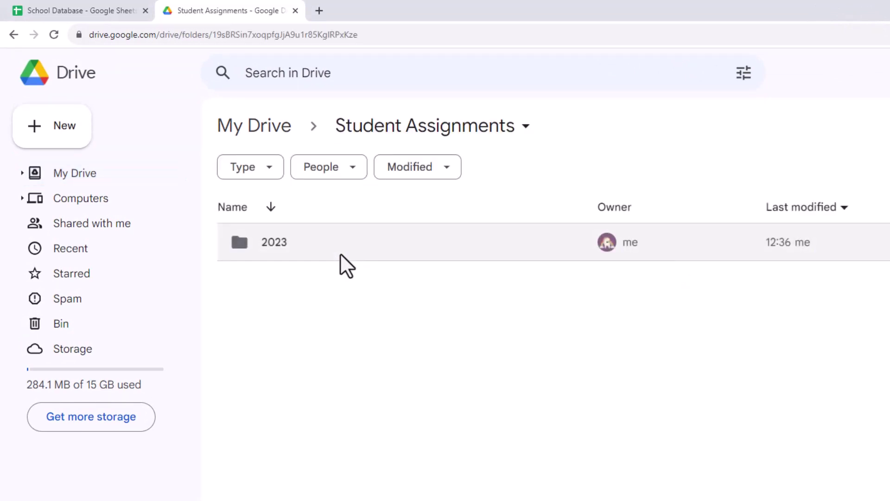
left_click(312, 256)
double_click(312, 254)
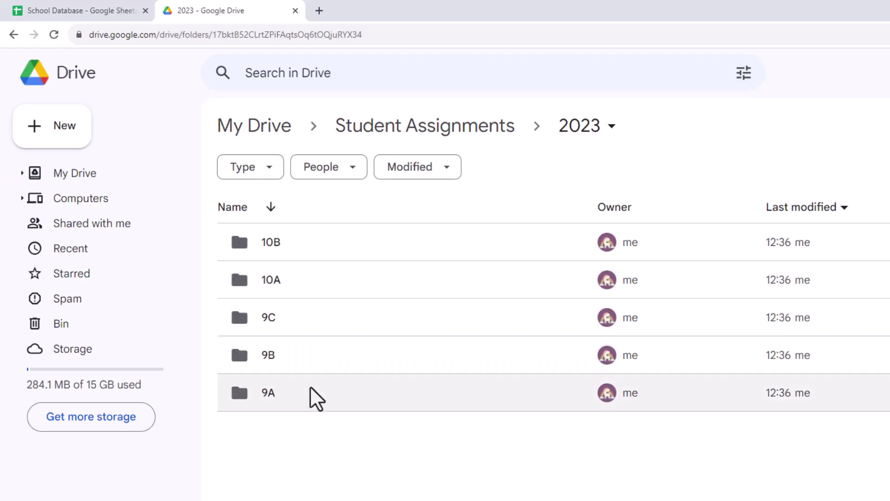
double_click(328, 254)
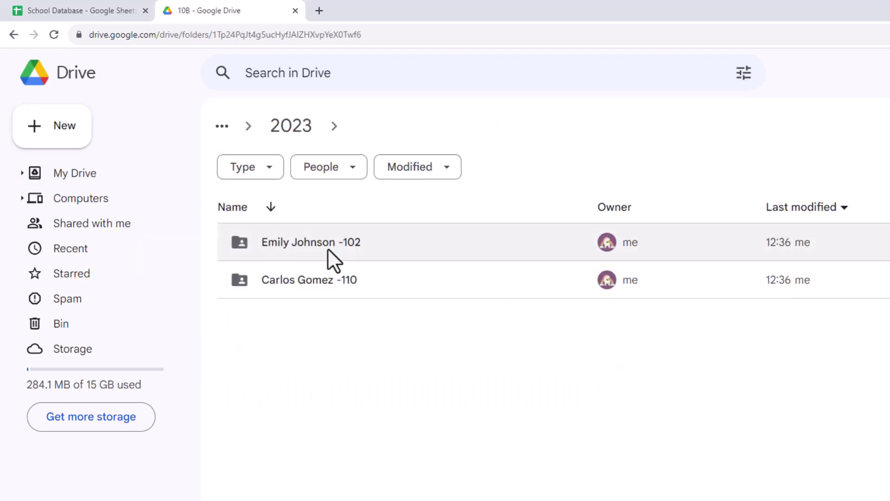